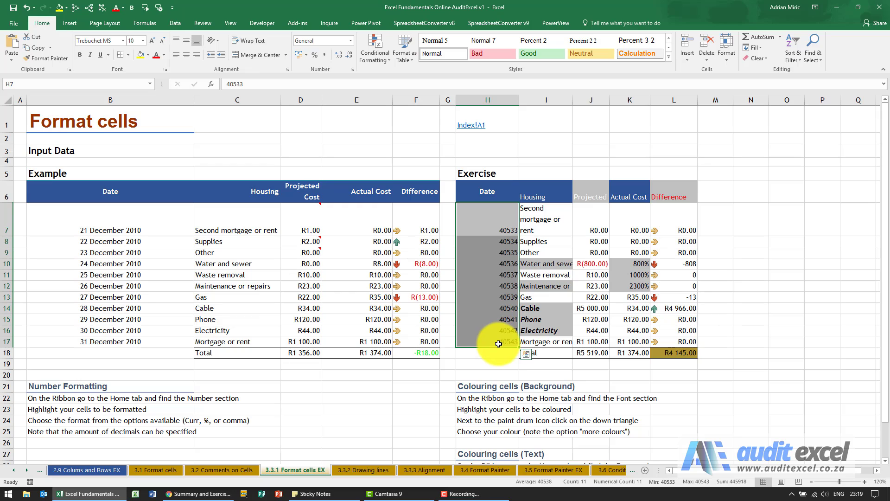
Step: Format the exercise dates in H7:H17 as dates using the "14 March 2012" type
right_click(482, 222)
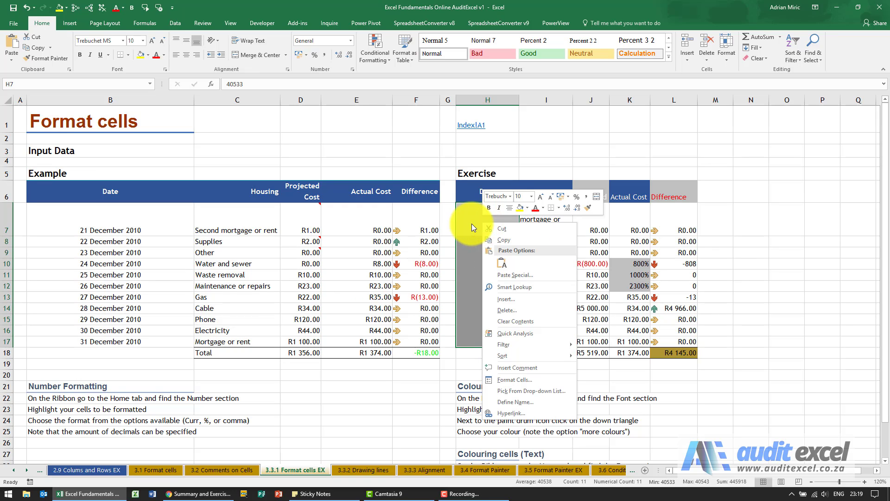
click(504, 379)
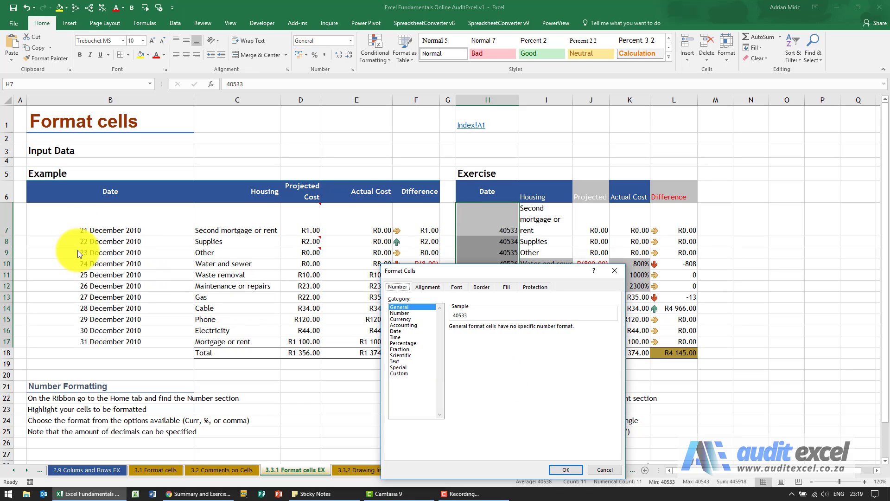
click(396, 332)
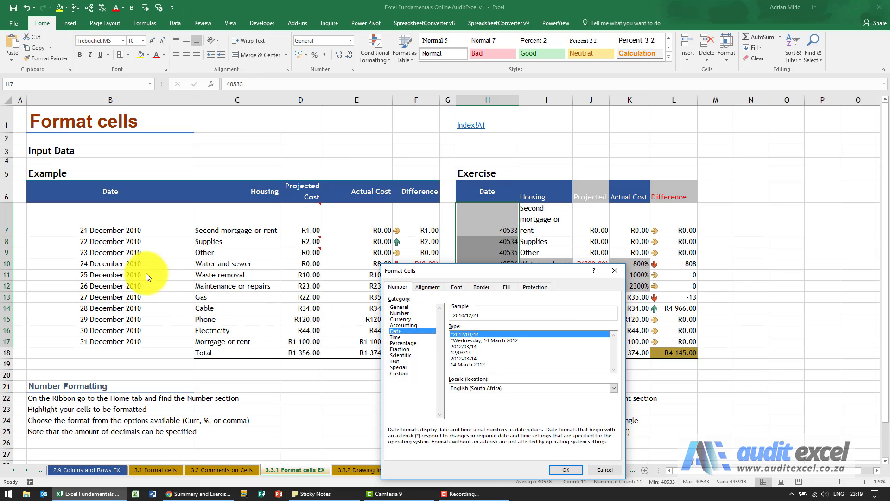
click(466, 364)
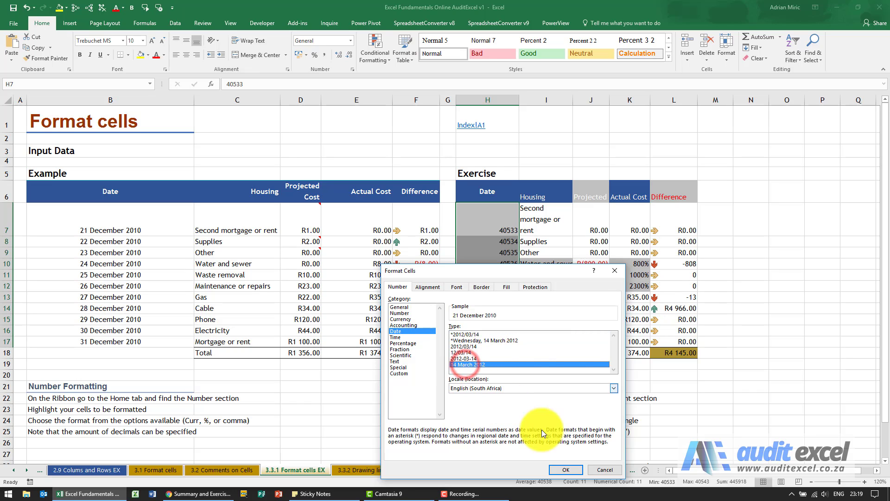
click(560, 469)
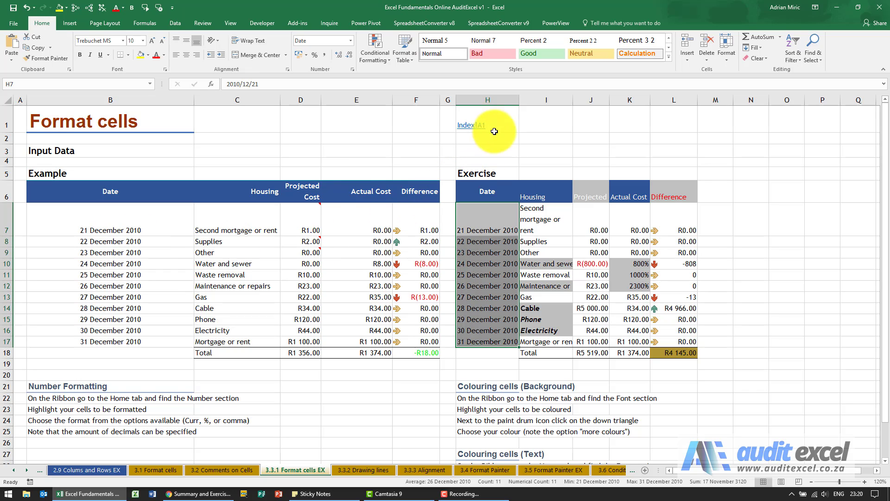
Step: Widen column H to about the double width of a full date and centre the dates in H7:H17
drag(518, 102, 547, 101)
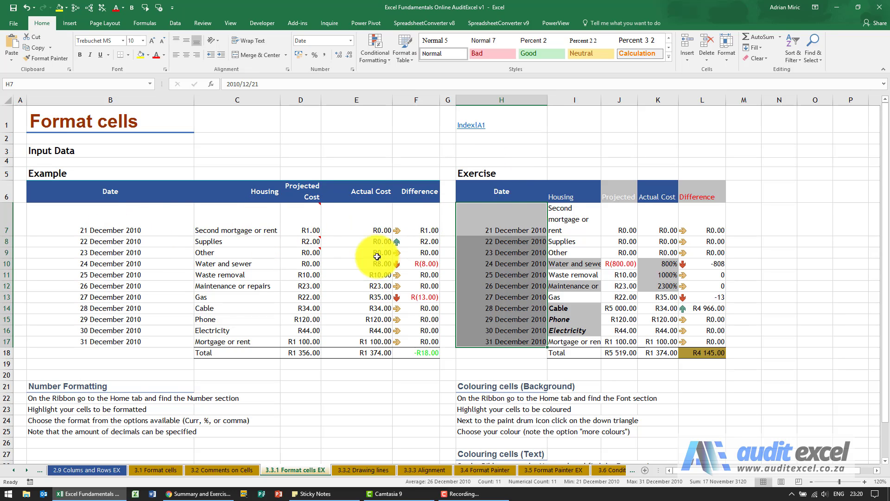
drag(547, 102, 565, 100)
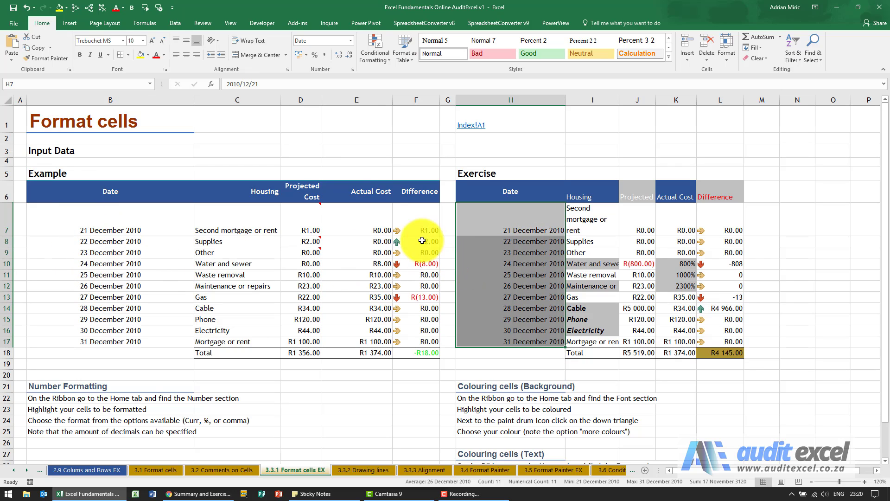
click(187, 55)
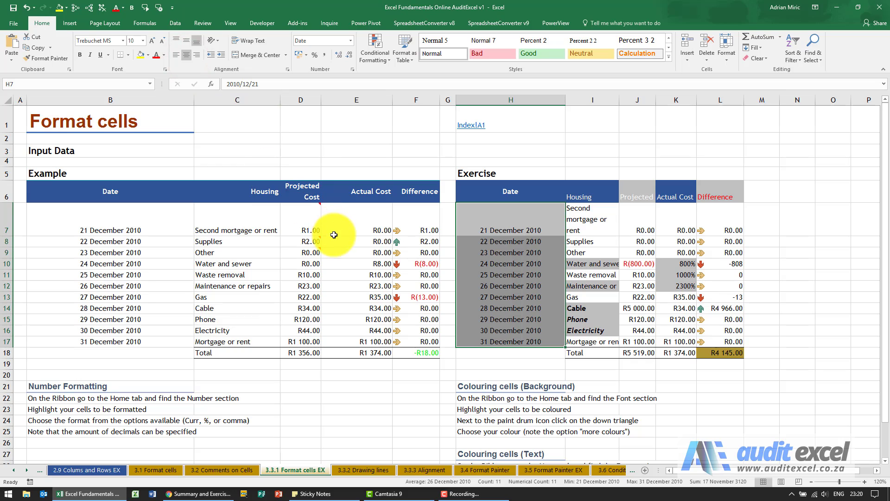
Step: Remove the grey fill from the exercise dates in H7:H17, matching the example's date column
click(494, 227)
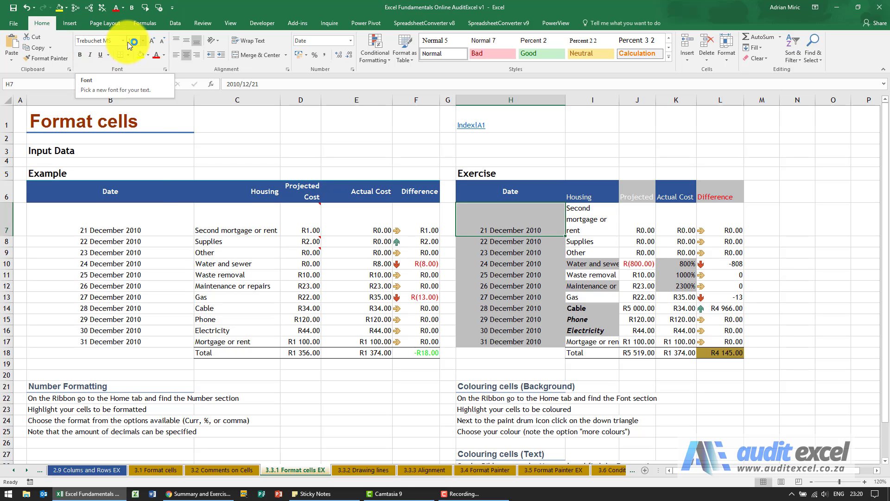
click(140, 222)
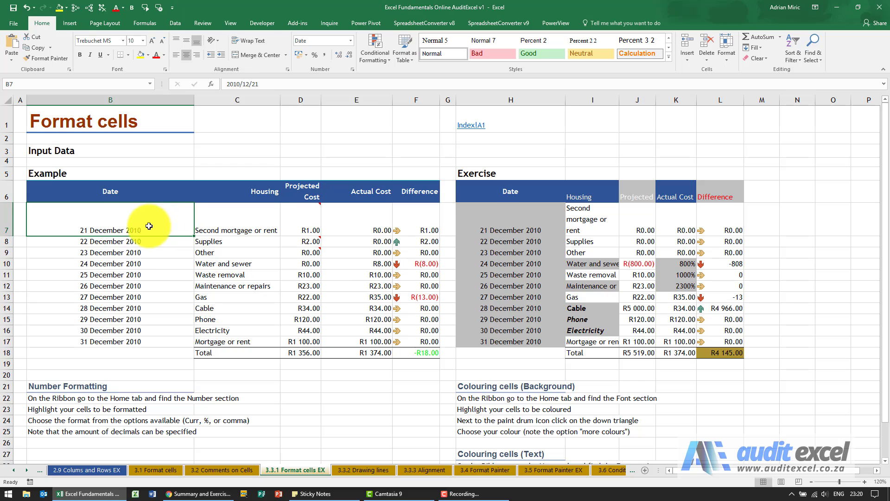
drag(508, 230, 515, 344)
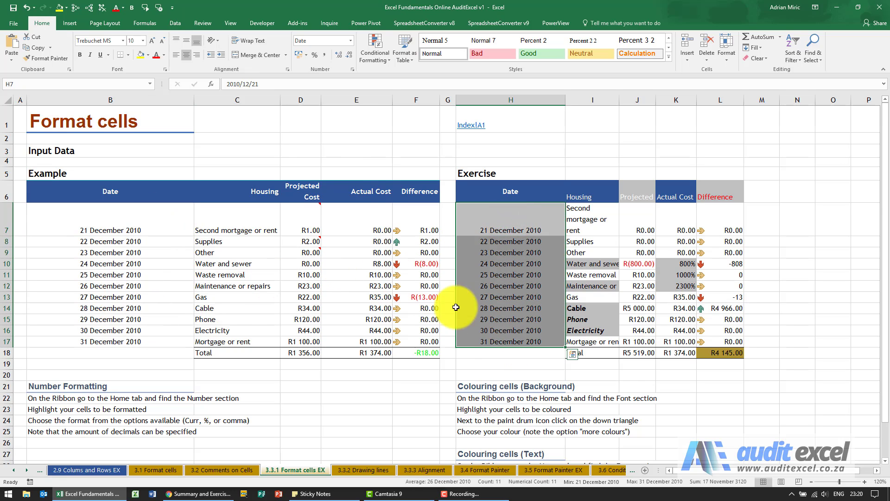
click(149, 54)
click(163, 156)
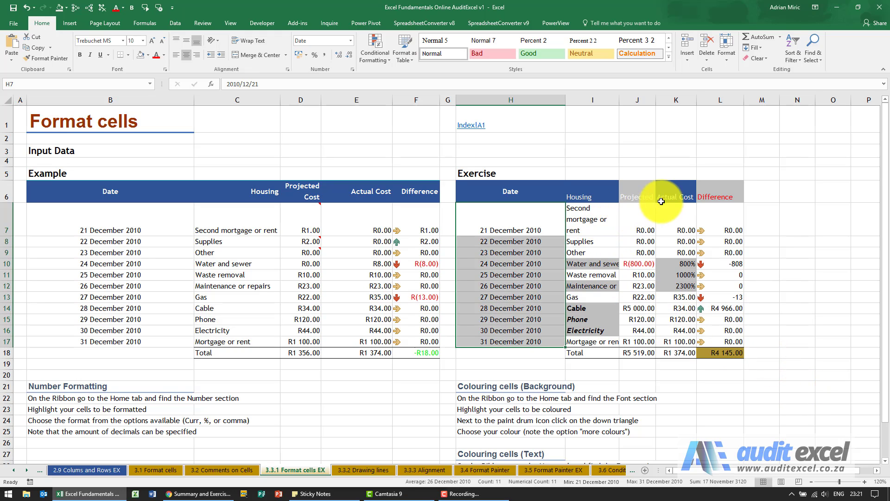
Step: Turn on text wrapping for the exercise's Projected Cost header in J6, as in the example header
click(634, 197)
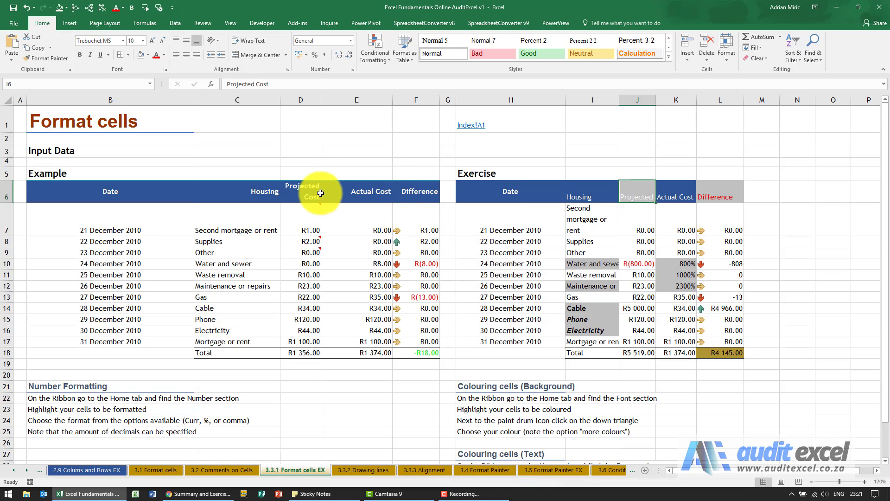
click(302, 188)
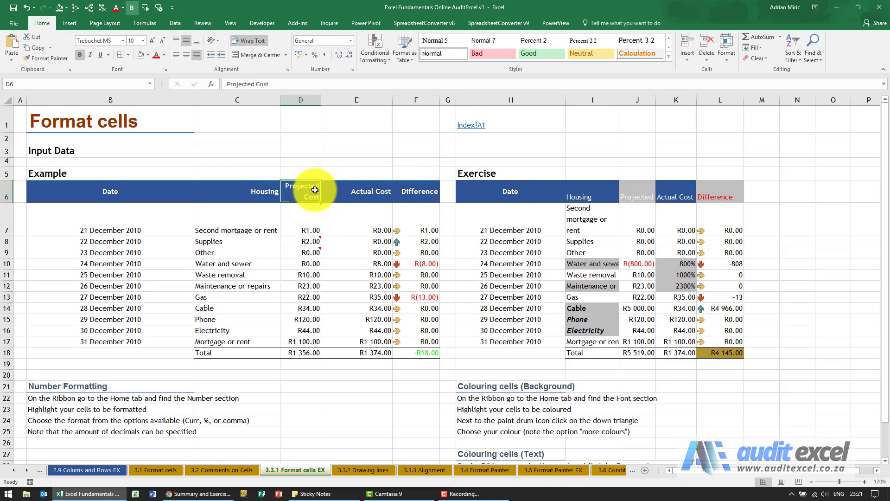
click(643, 193)
right_click(643, 193)
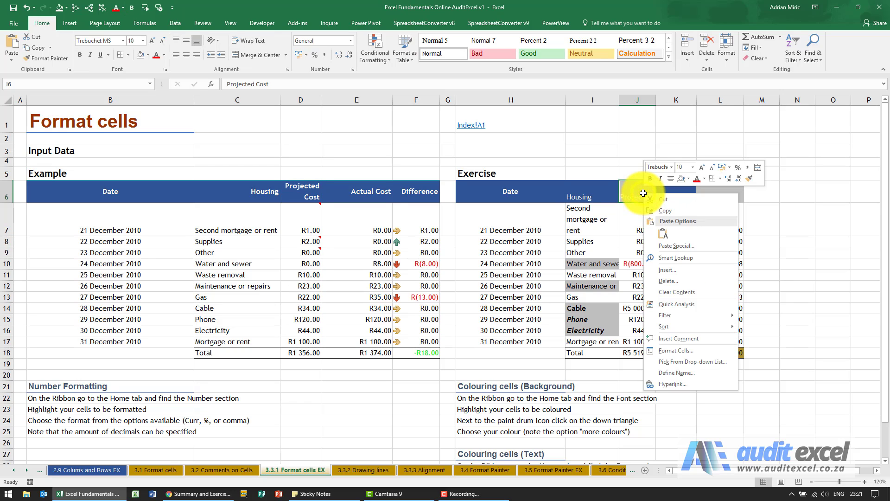
click(672, 347)
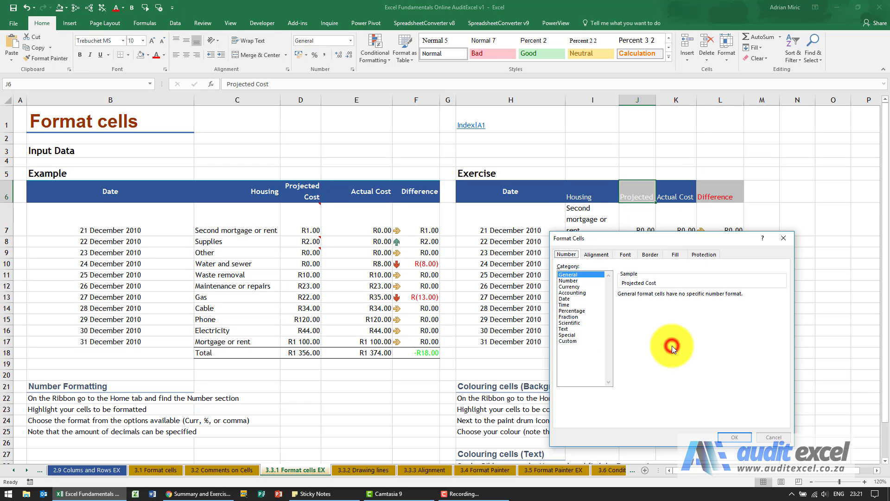
click(597, 255)
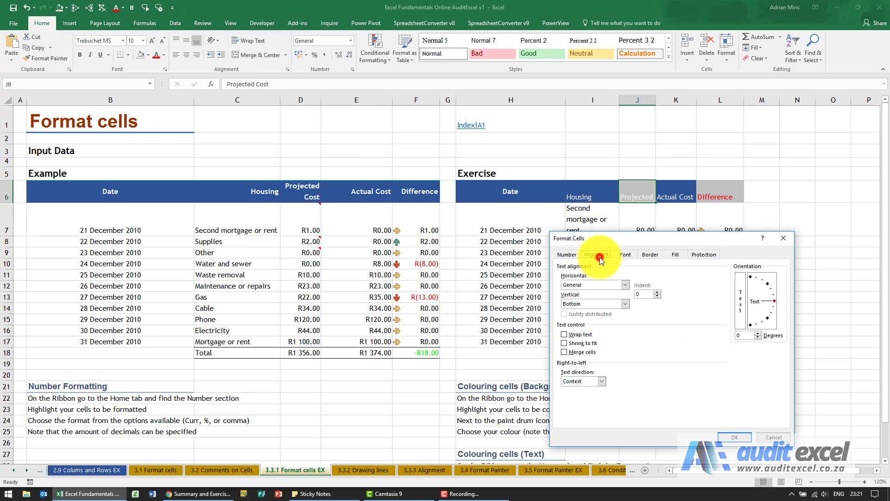
click(564, 335)
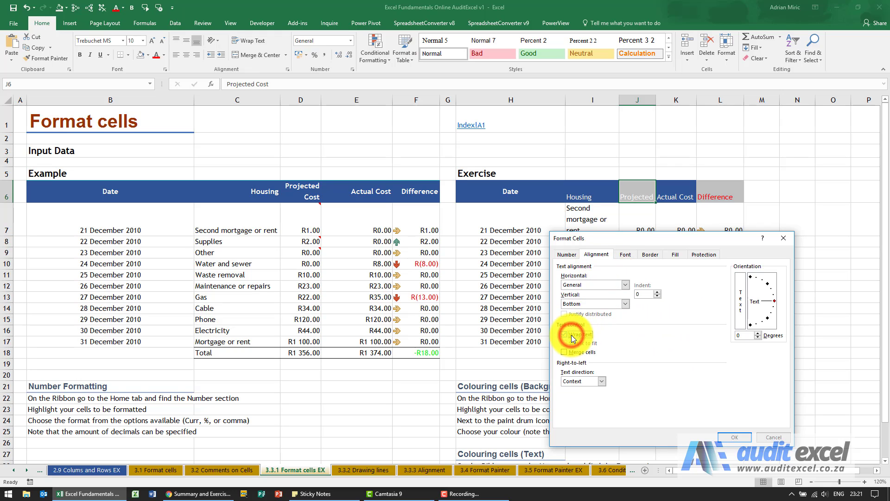
click(730, 436)
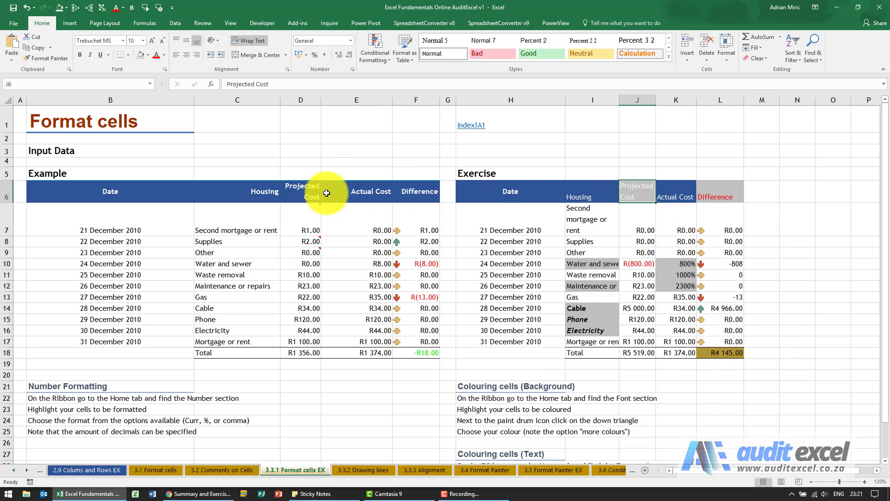
Step: Make the Projected Cost header in J6 bold and widen column J slightly so "Projected" fits on one line
click(313, 200)
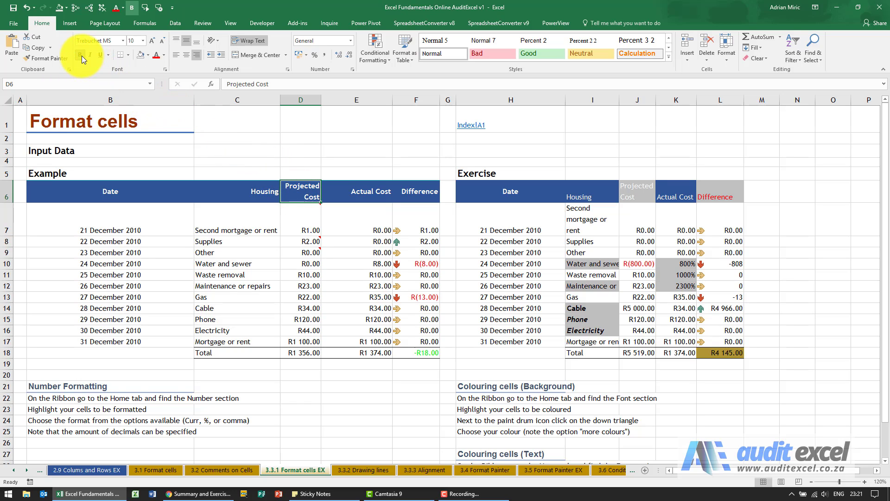
click(641, 195)
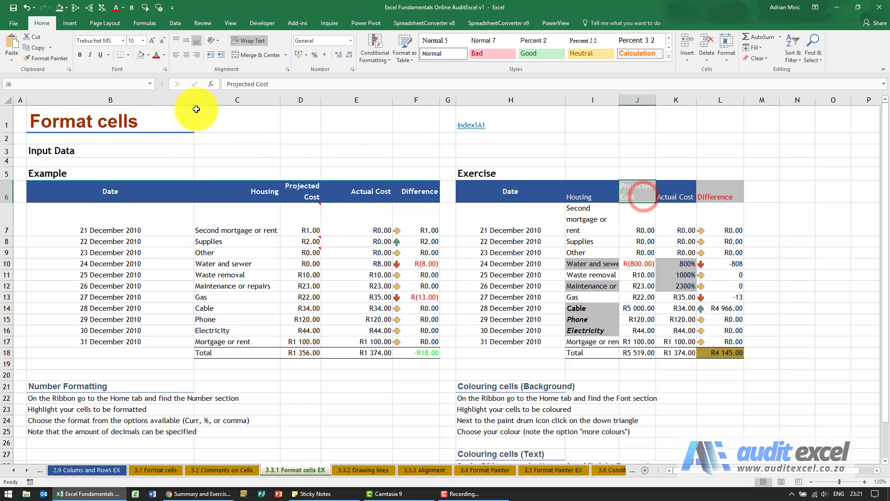
click(80, 55)
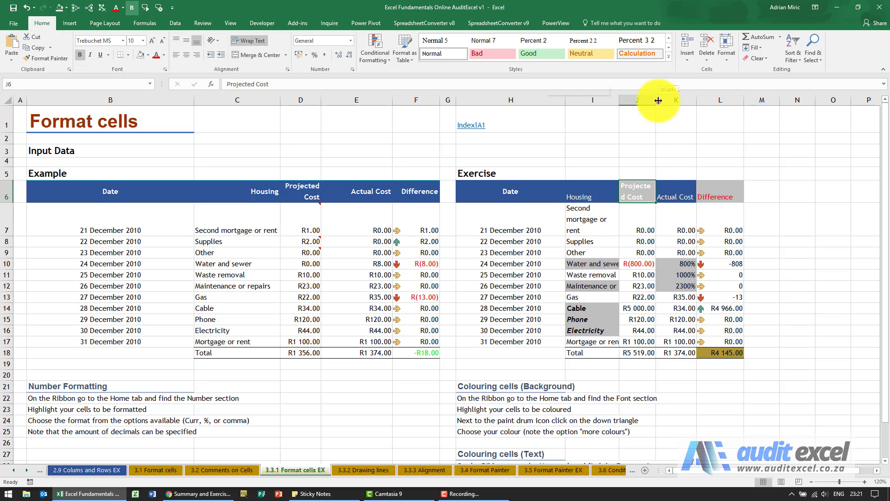
drag(658, 101, 662, 100)
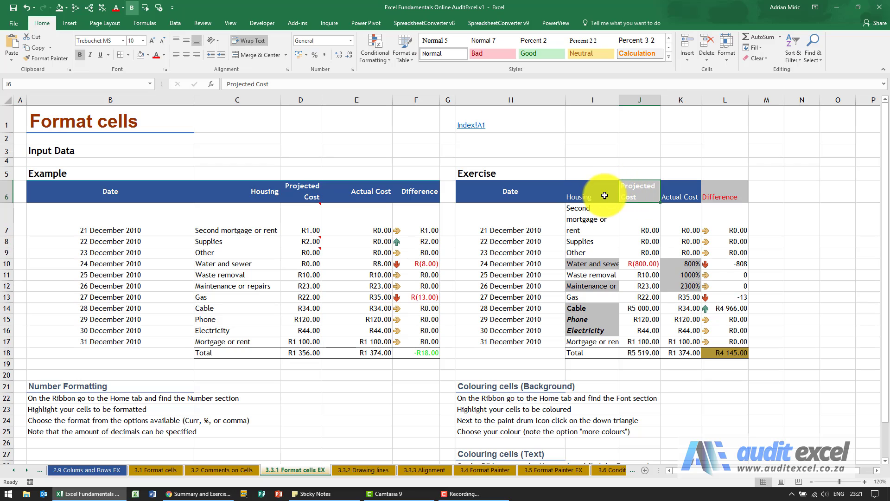
Step: Fill the Projected Cost header in J6 with the same dark blue as the neighbouring headers
right_click(646, 193)
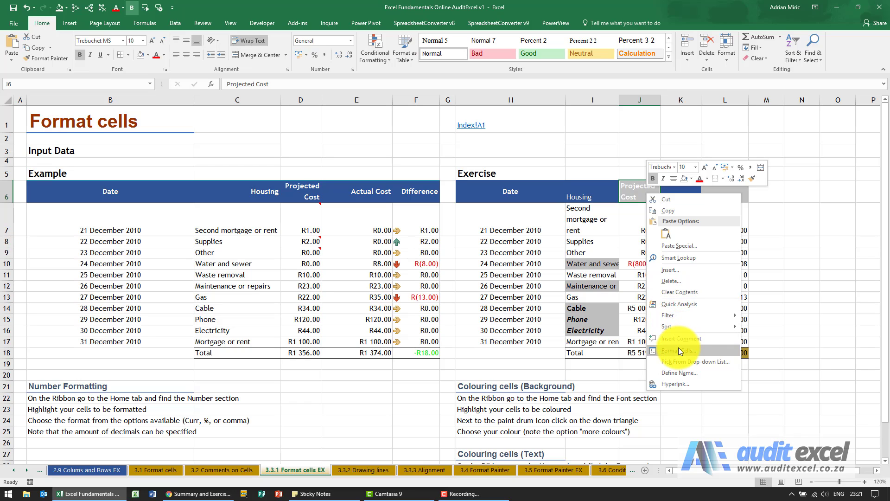
click(693, 179)
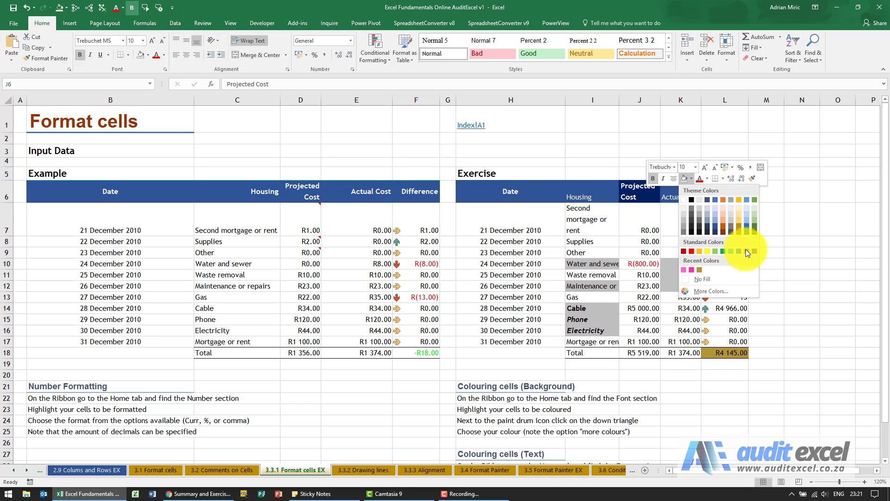
click(716, 225)
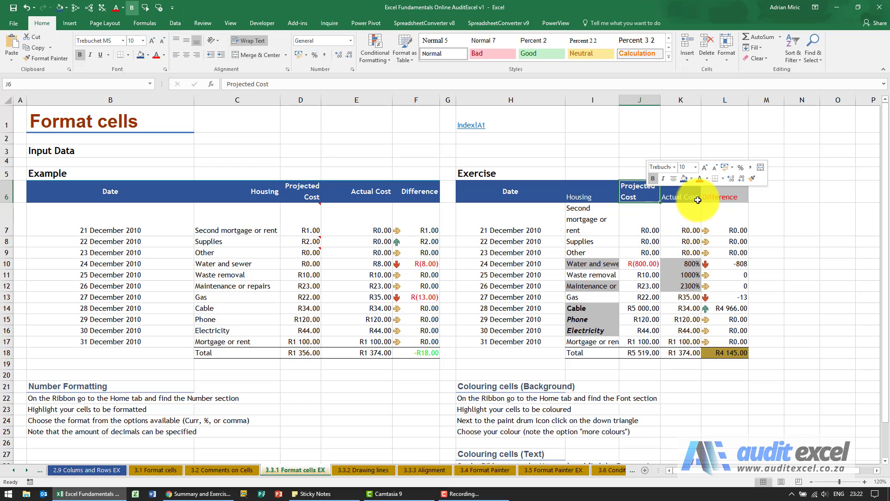
click(648, 150)
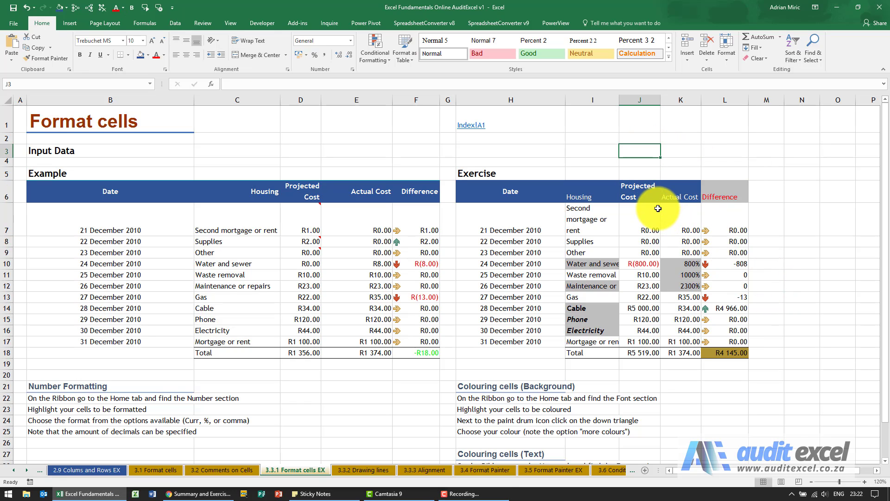
Step: Set the exercise's Difference header in L6 to white, bold text like the example header
click(725, 197)
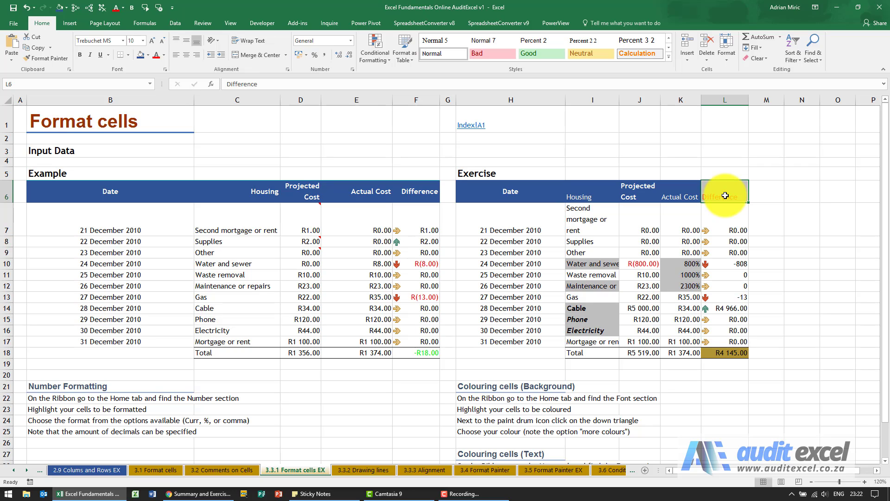
right_click(725, 195)
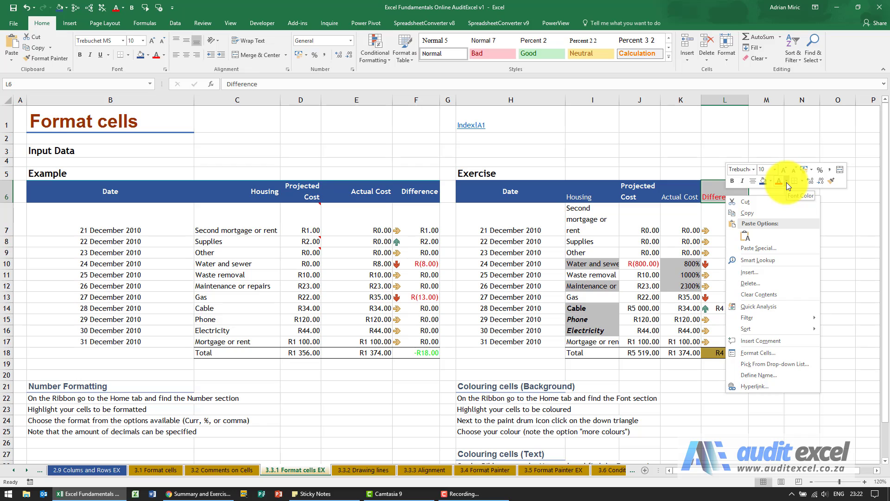
click(163, 55)
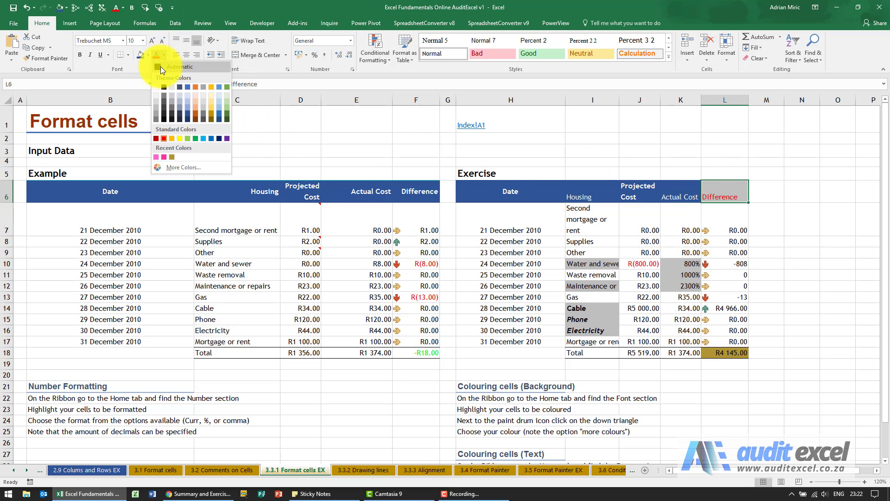
click(155, 88)
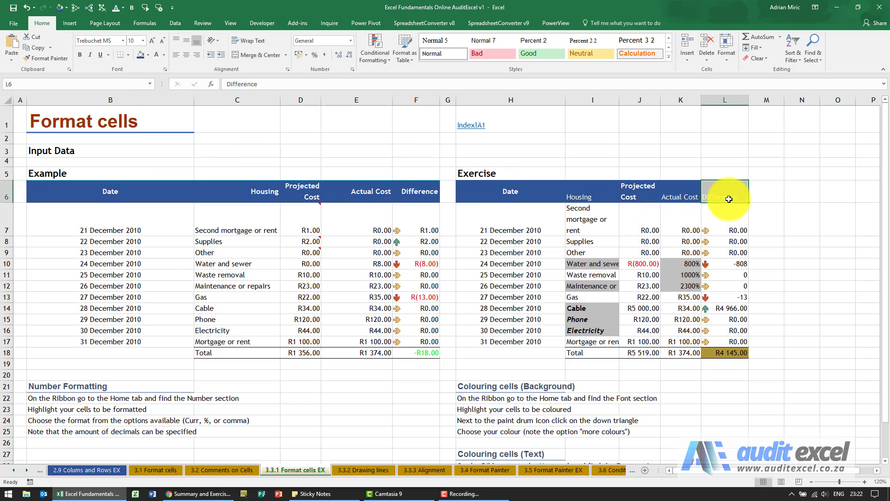
click(420, 191)
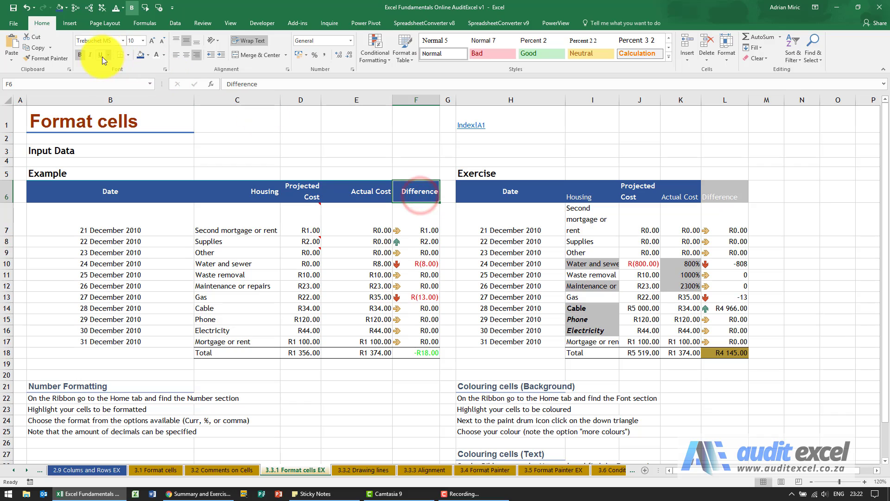
click(729, 191)
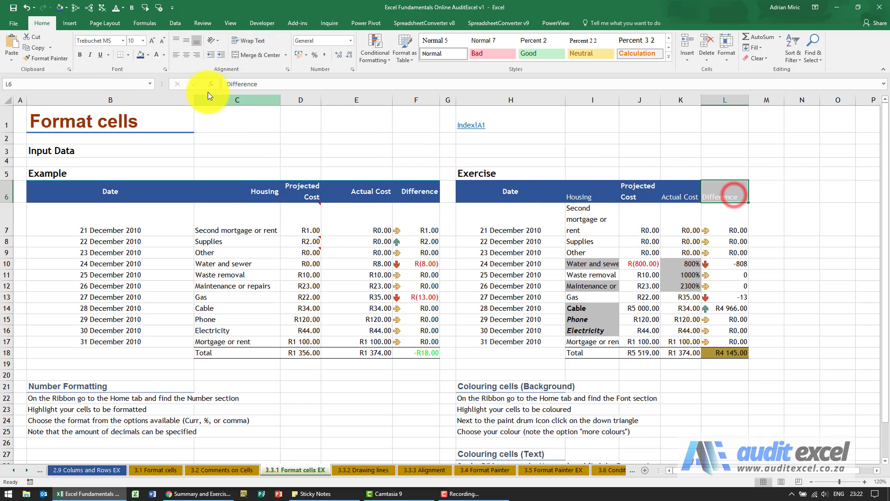
click(80, 55)
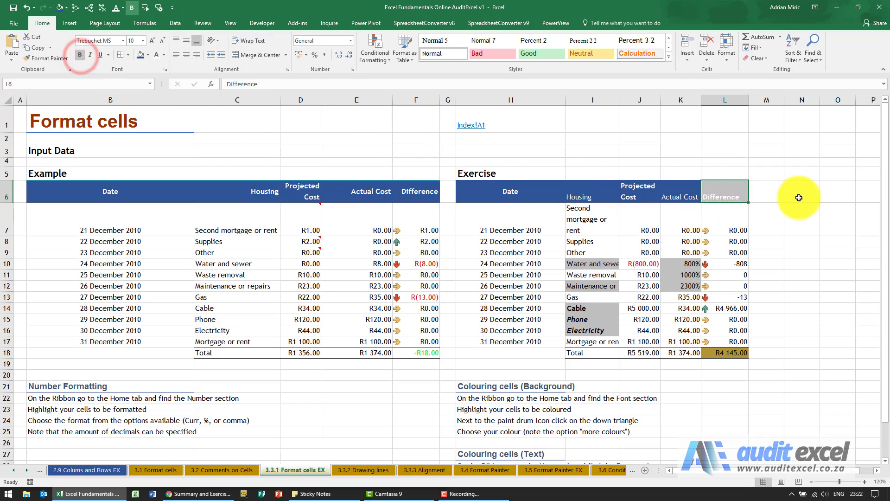
Step: Fill the exercise's Difference header in L6 with the headers' dark blue and set its vertical alignment to Center
right_click(737, 191)
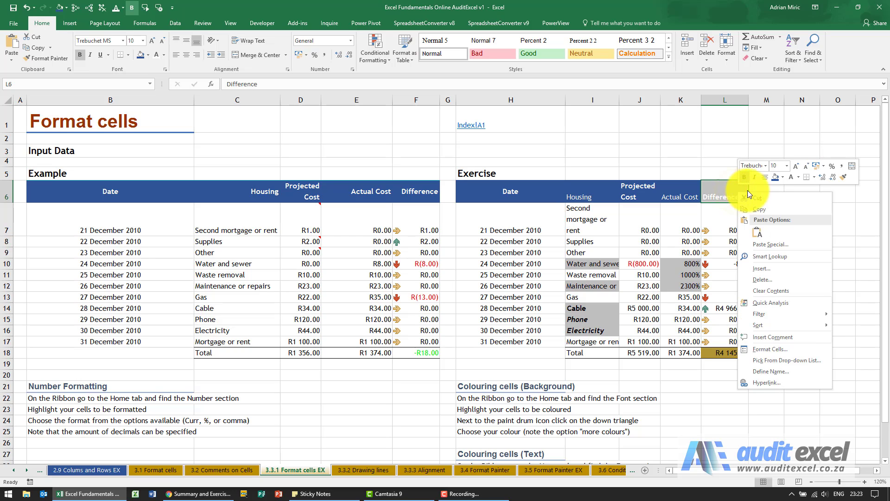
click(775, 180)
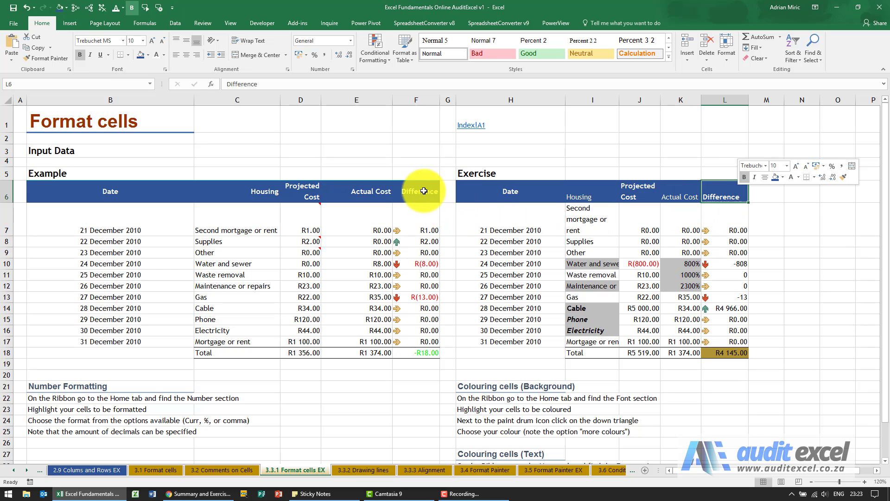
right_click(730, 198)
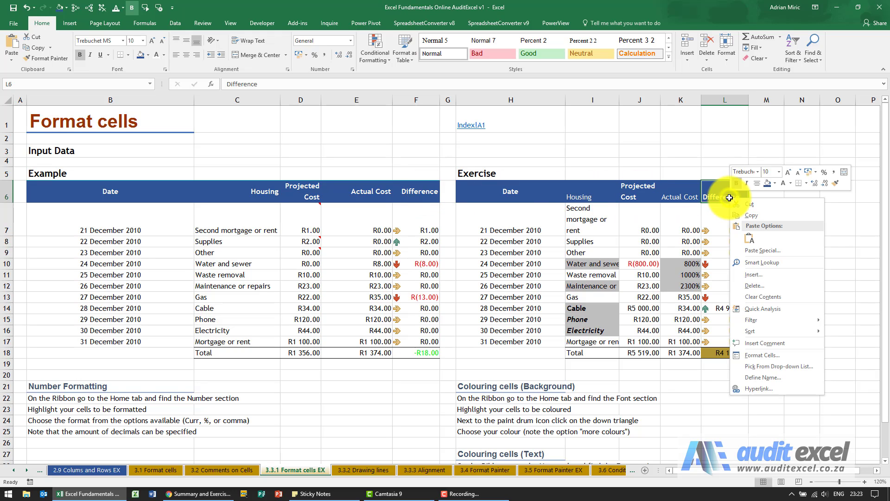
click(766, 354)
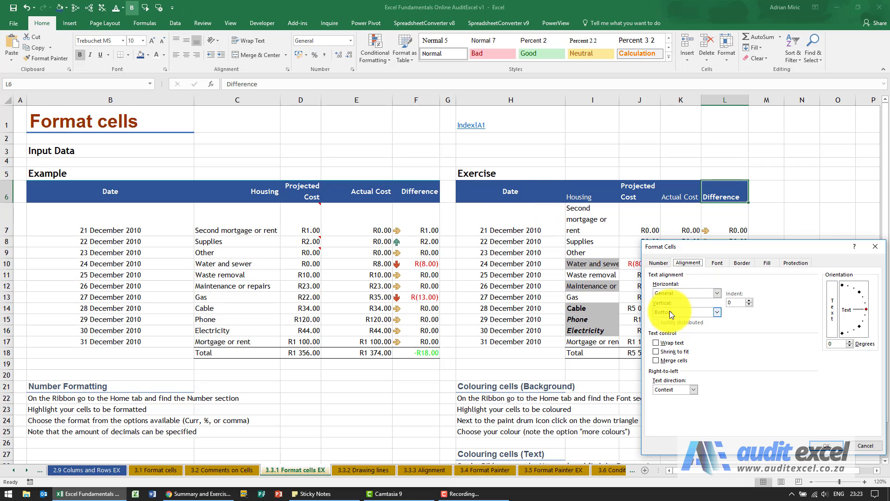
click(717, 313)
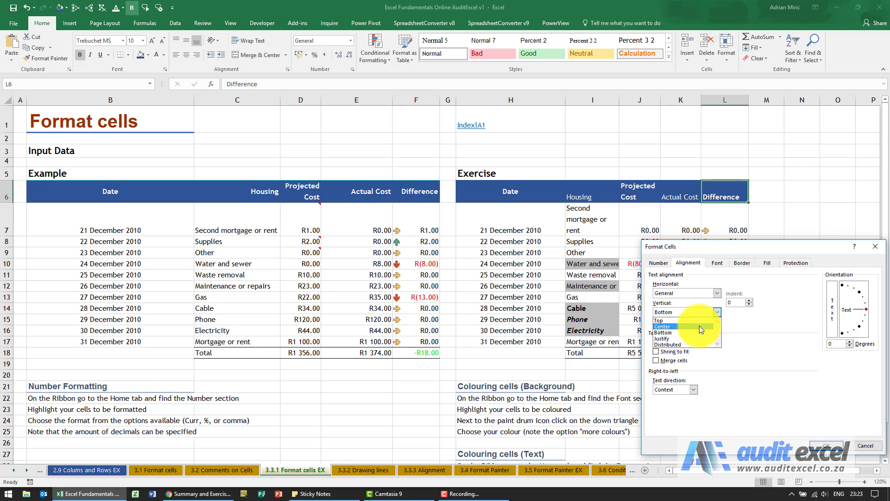
click(700, 325)
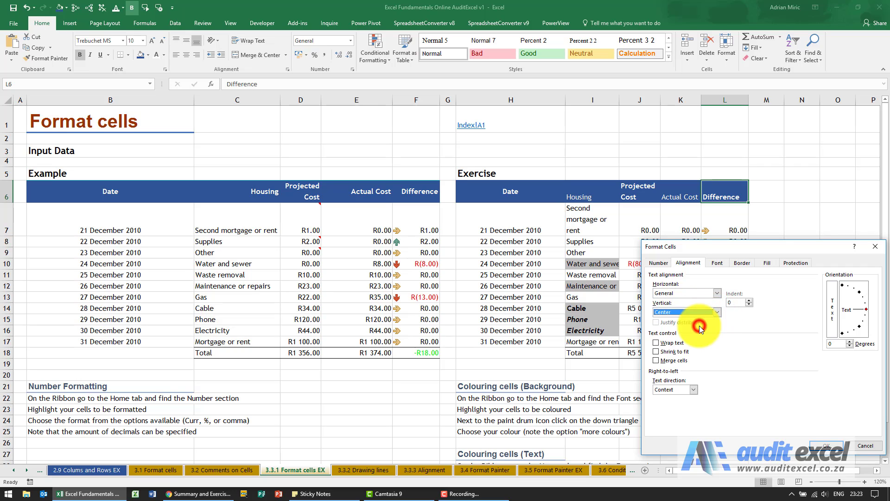
click(820, 447)
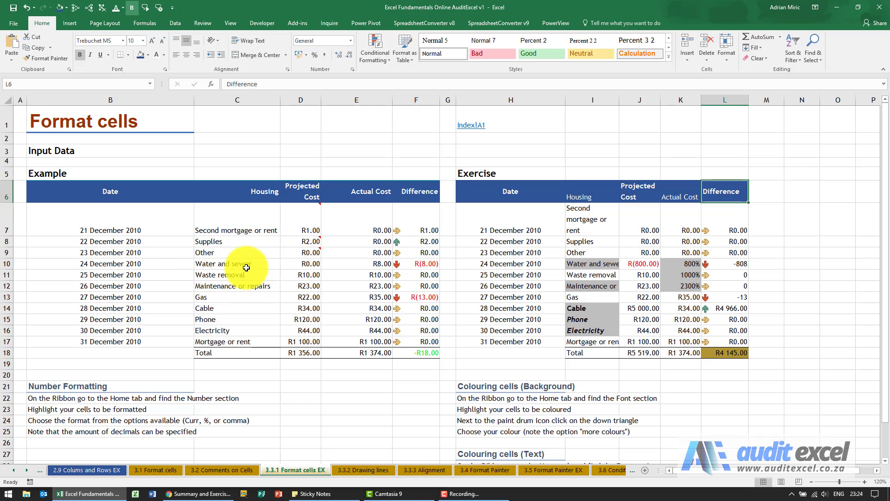
Step: AutoFit column I and compare the exercise's Water and sewer, Maintenance or repairs and Cable cells with their example counterparts
double_click(621, 101)
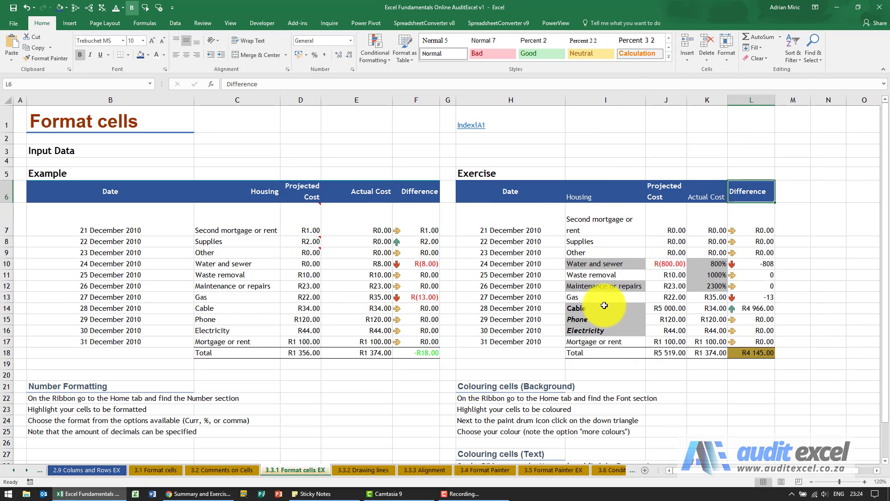
click(602, 265)
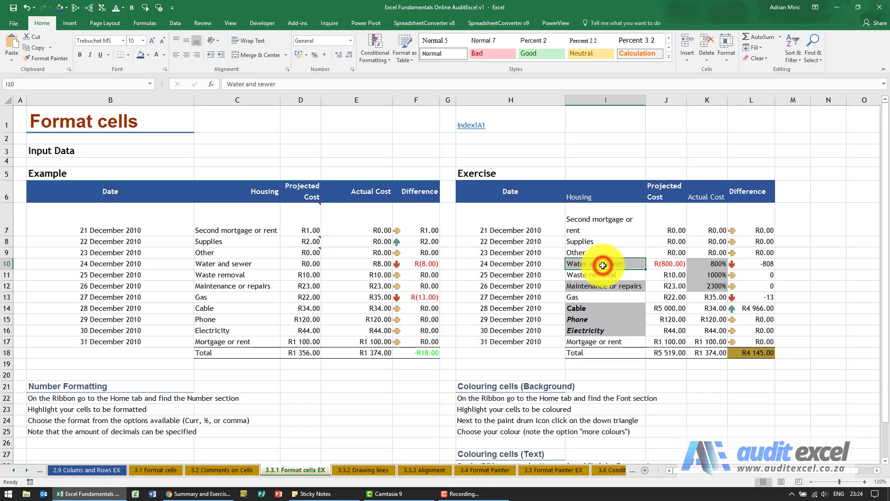
click(252, 263)
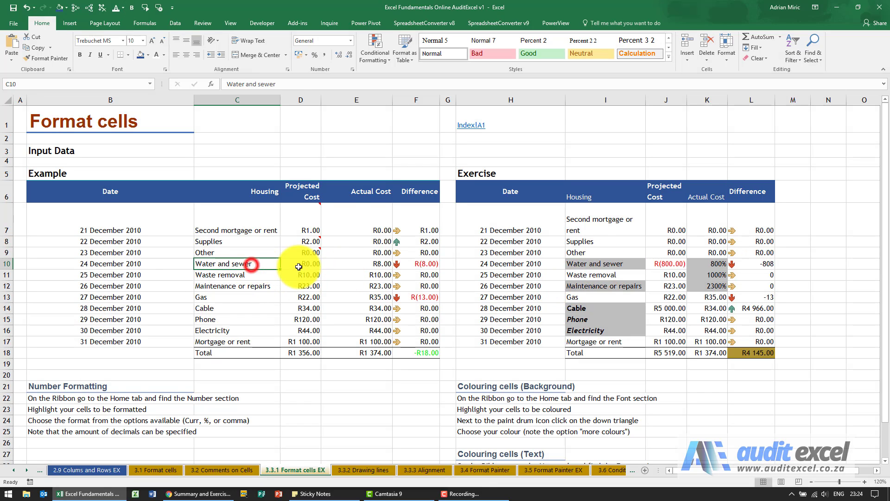
click(579, 285)
click(254, 288)
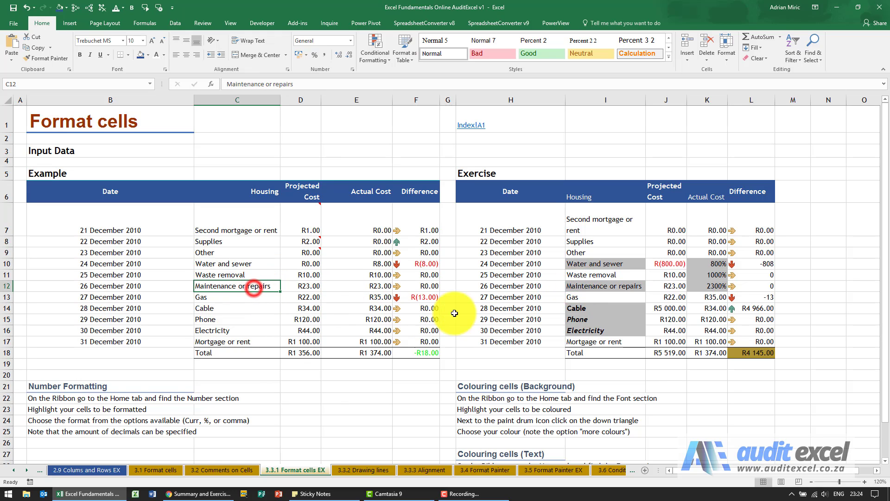
click(582, 307)
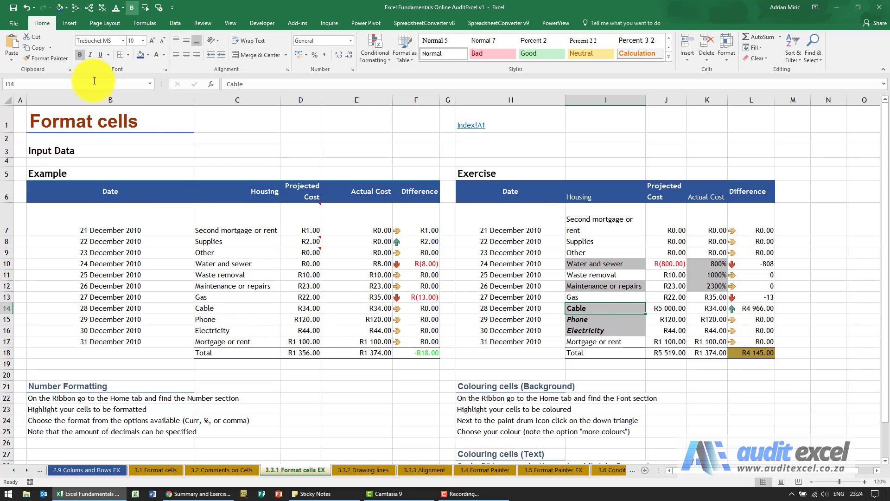
click(203, 307)
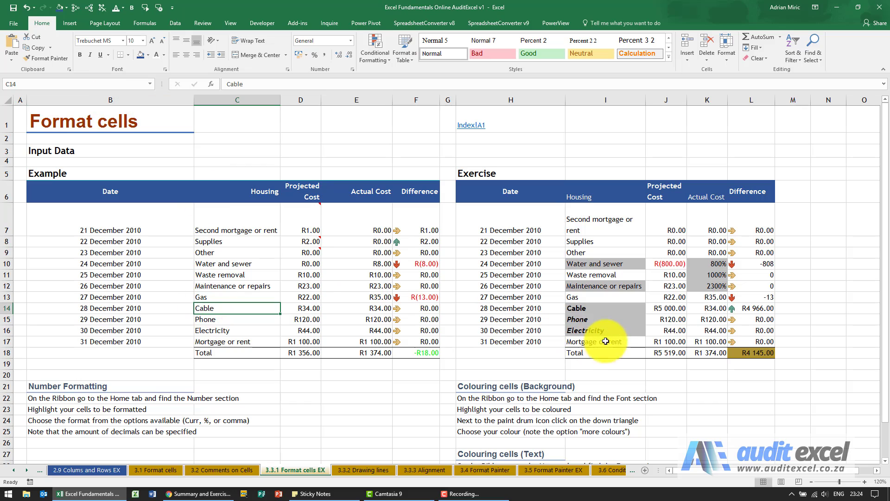
Step: Remove the bold from Cable in I14 and both bold and italic from Phone and Electricity in I15:I16
click(597, 309)
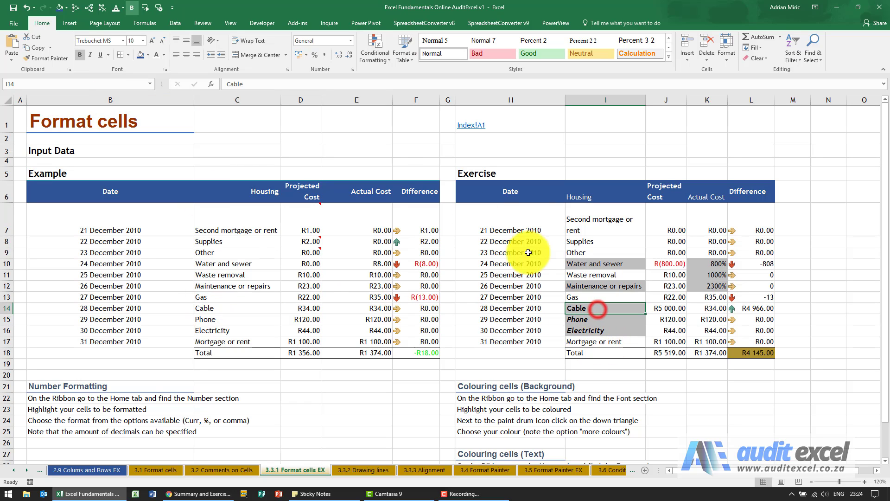
click(82, 54)
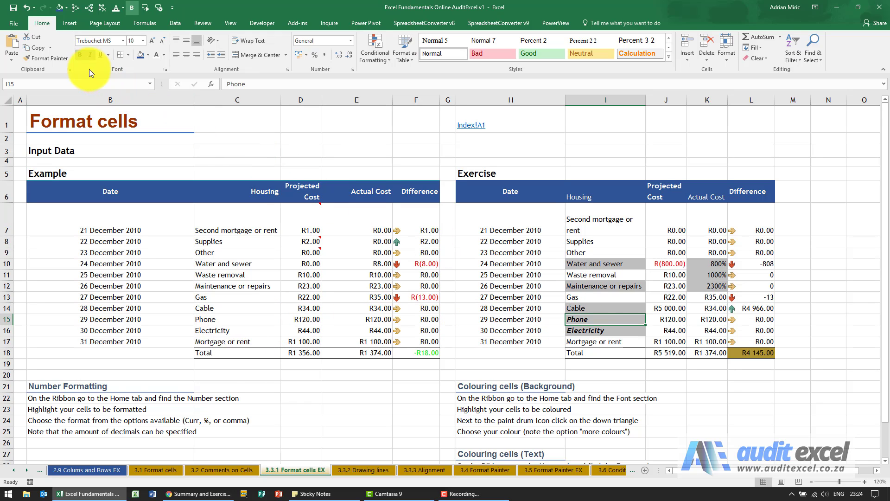
click(80, 58)
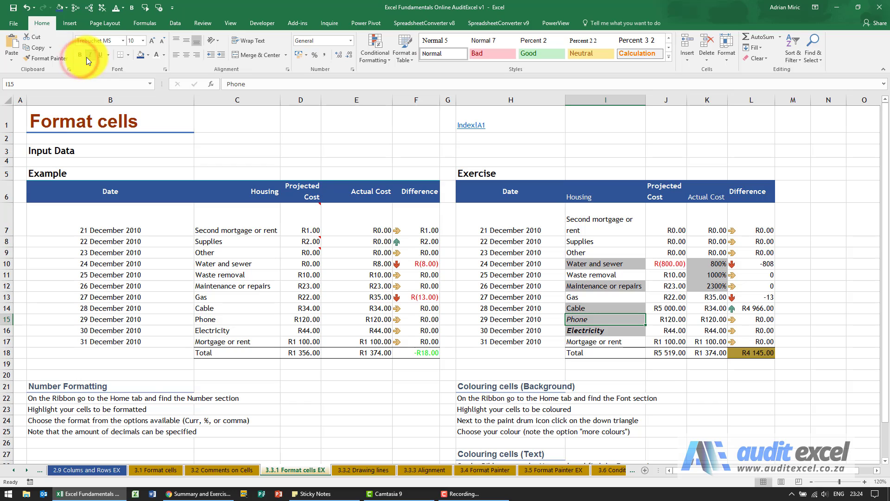
click(87, 56)
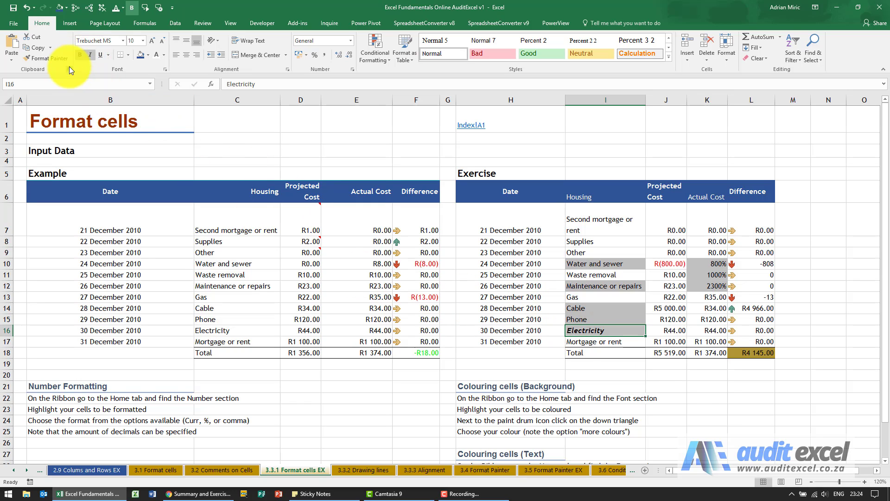
click(78, 57)
click(88, 55)
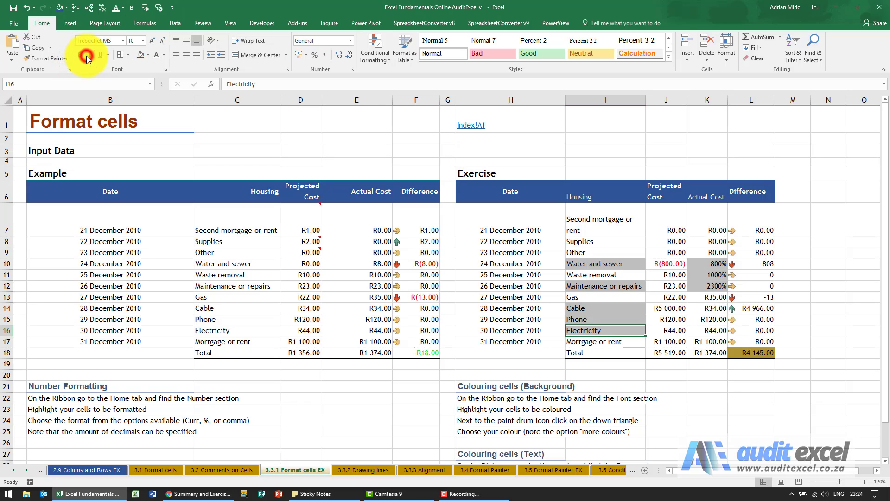
Step: Clear the background fill from the exercise's Housing items in I7:I16
click(608, 318)
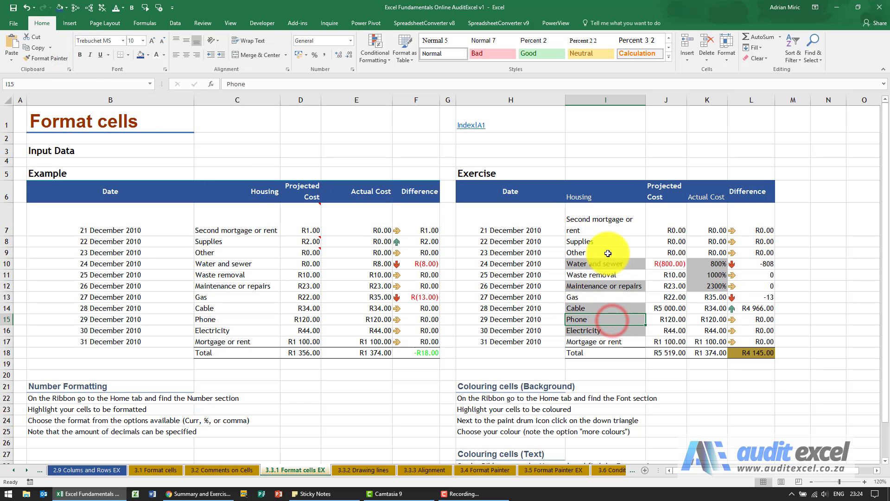
drag(608, 233, 609, 329)
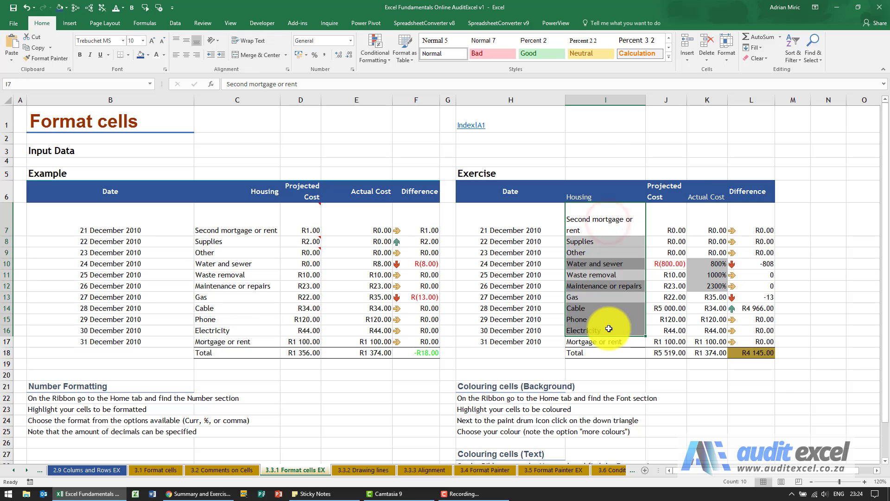
right_click(609, 330)
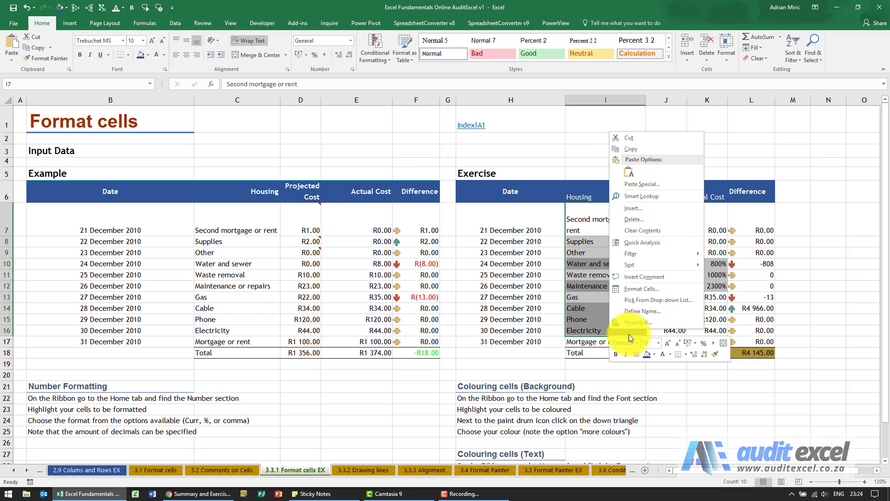
click(654, 355)
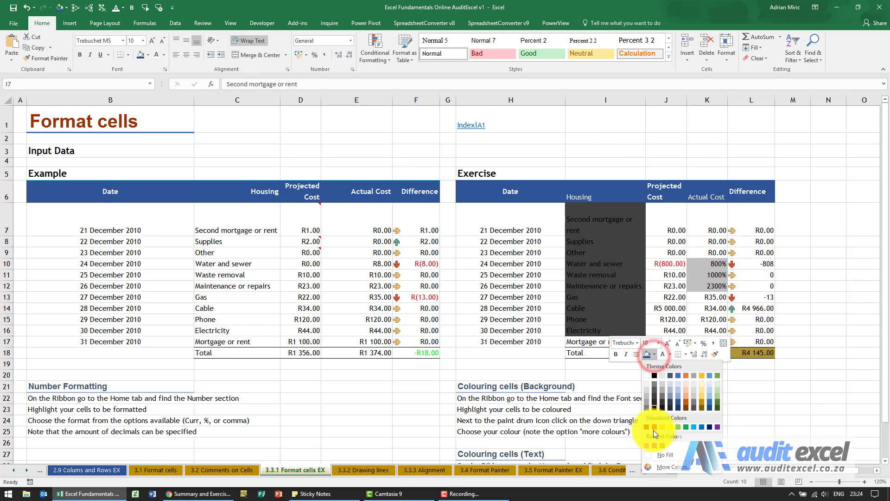
click(657, 455)
click(587, 293)
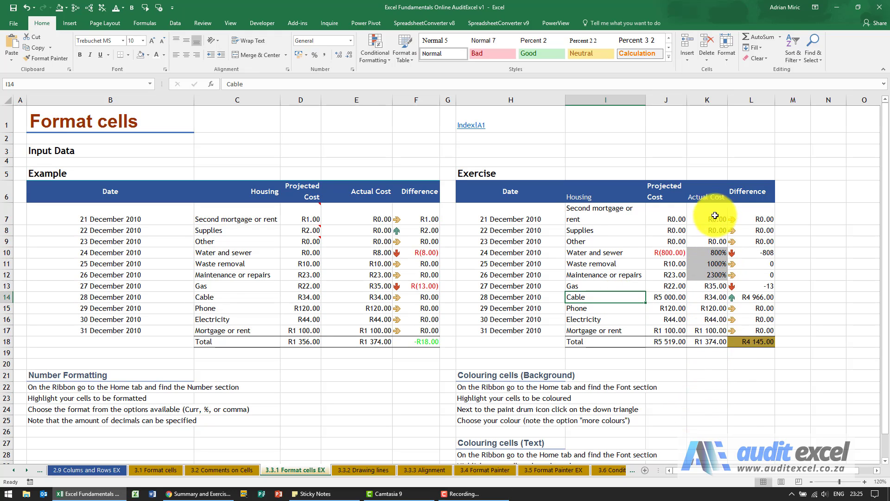
Step: Format the exercise's Actual Cost cells K10:K12 as Currency with the R symbol and 2 decimal places
drag(708, 254, 724, 256)
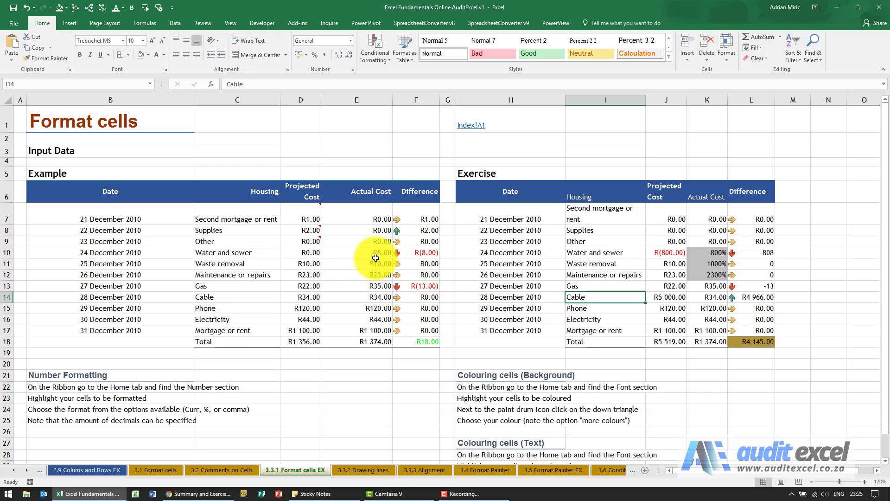
drag(709, 251, 709, 275)
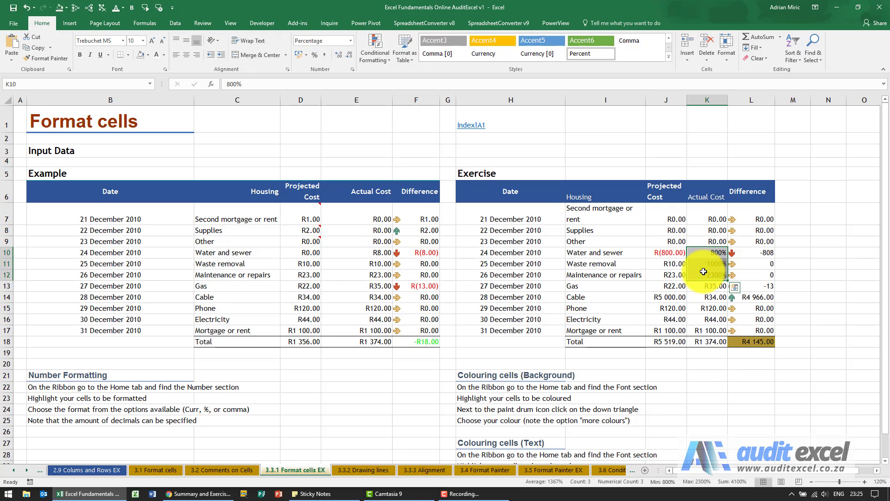
right_click(701, 274)
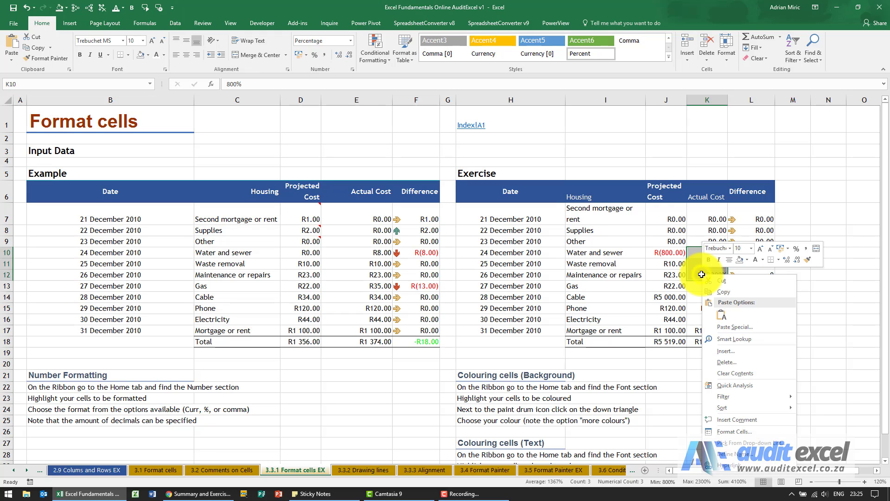
click(730, 430)
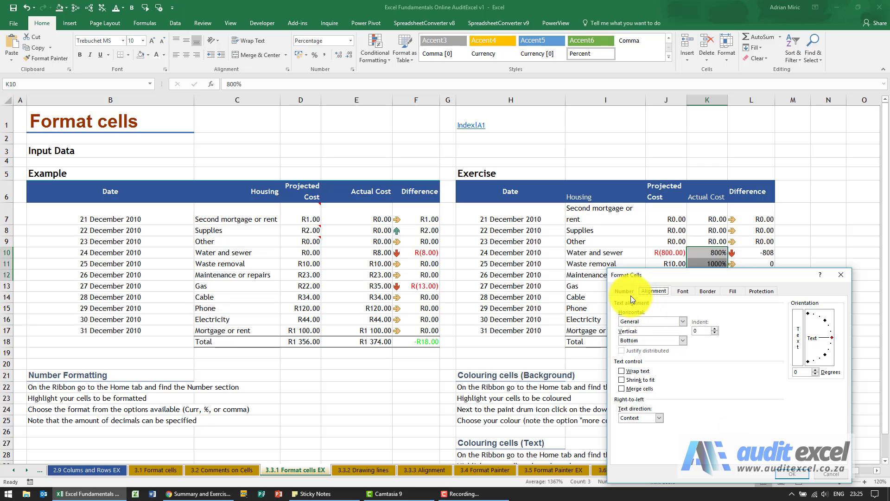
click(629, 293)
drag(681, 277, 514, 276)
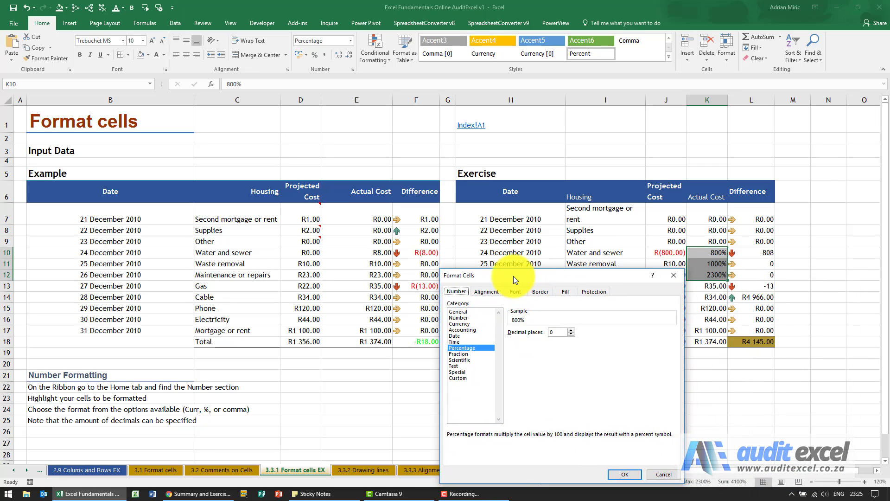
click(472, 322)
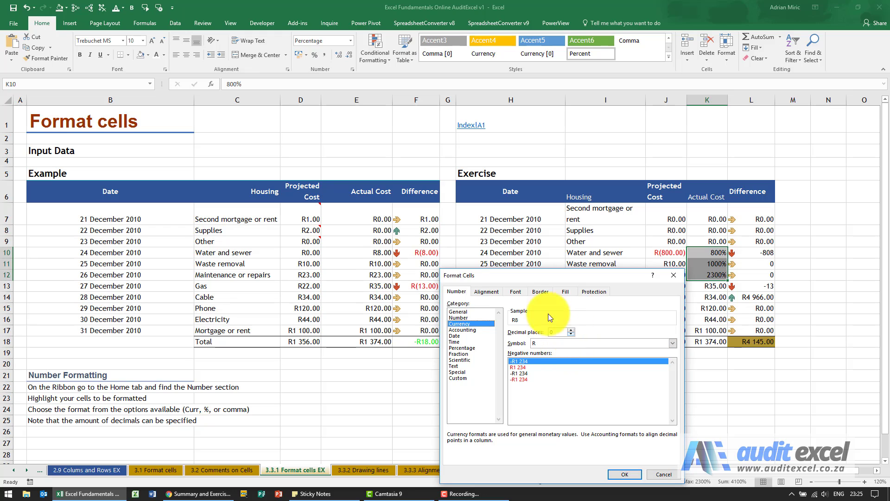
double_click(571, 329)
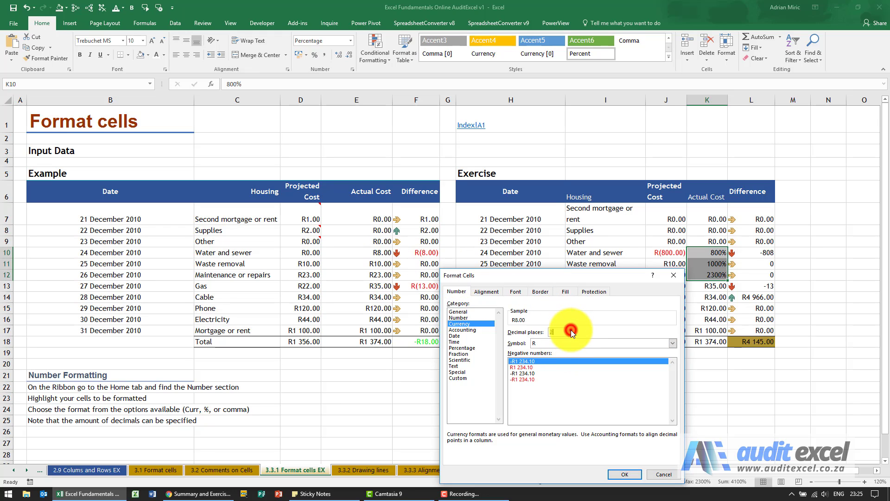
click(621, 474)
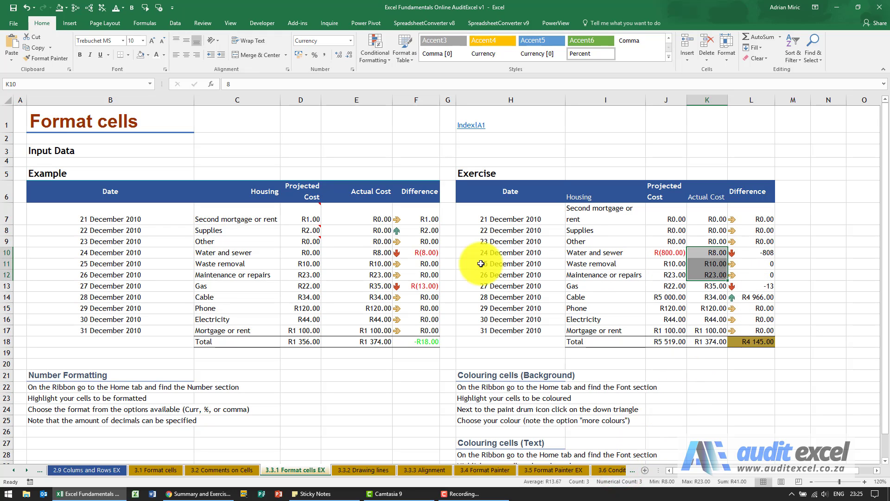
Step: Remove the grey background fill from the Actual Cost cells K10:K12
right_click(699, 254)
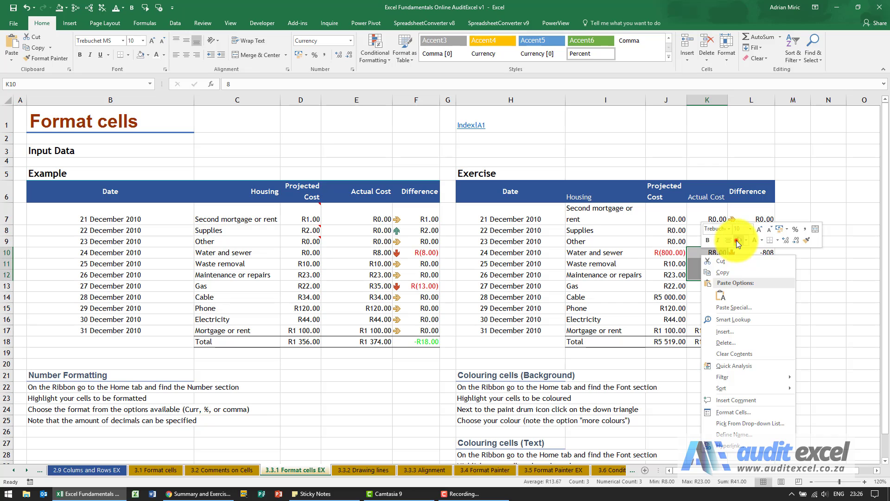
click(737, 240)
click(710, 272)
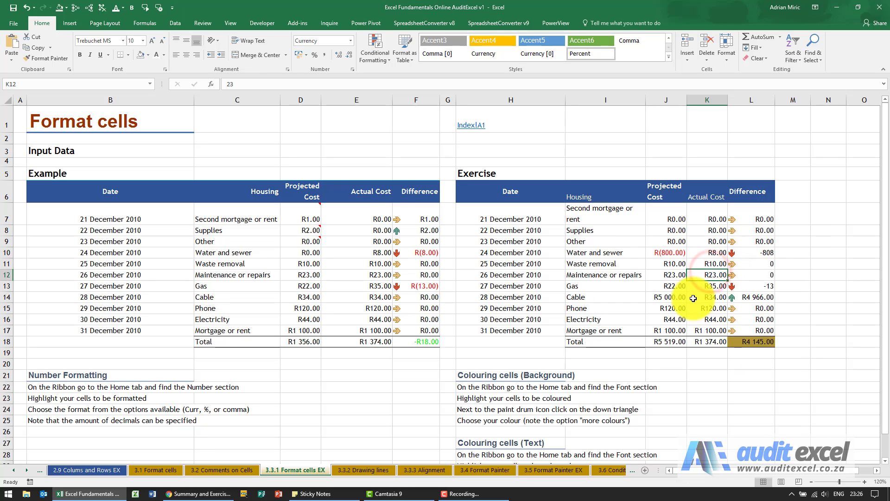